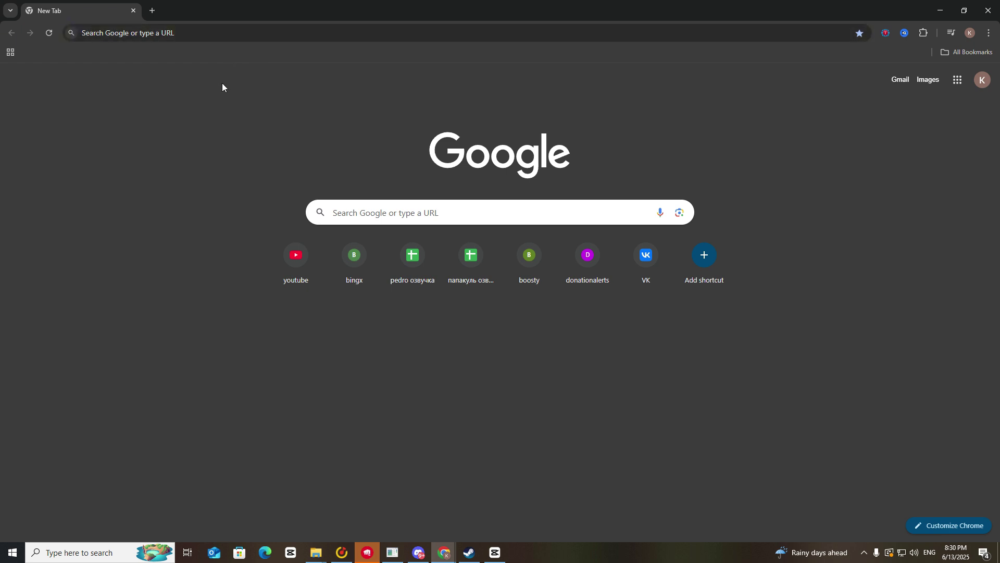
Search Google for 'minecraft free trial' from the address bar.
{"action": "left_click", "coordinate": [213, 33]}
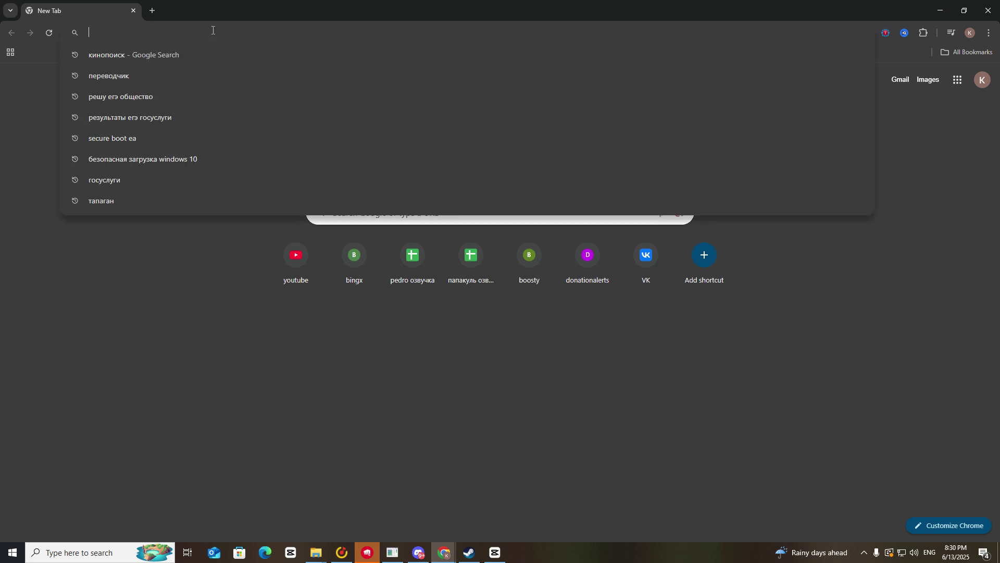
{"action": "type", "text": "mi"}
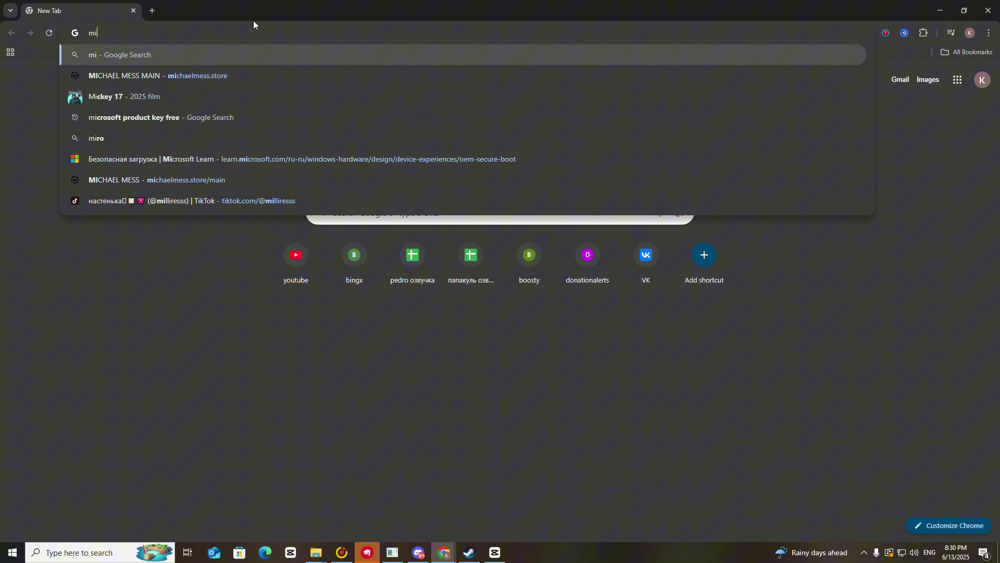
{"action": "type", "text": "necraft "}
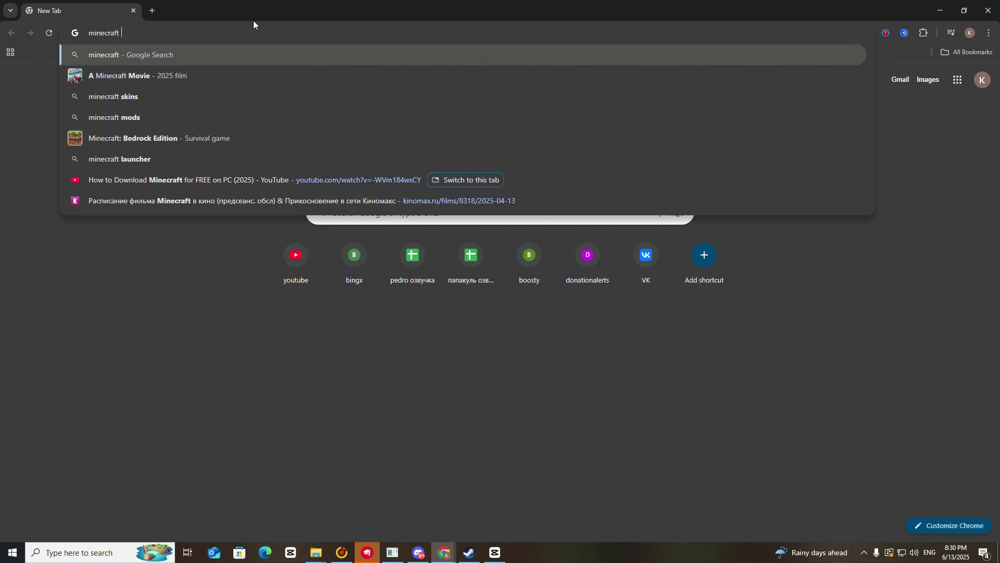
{"action": "type", "text": "free trial"}
{"action": "key", "text": "Return"}
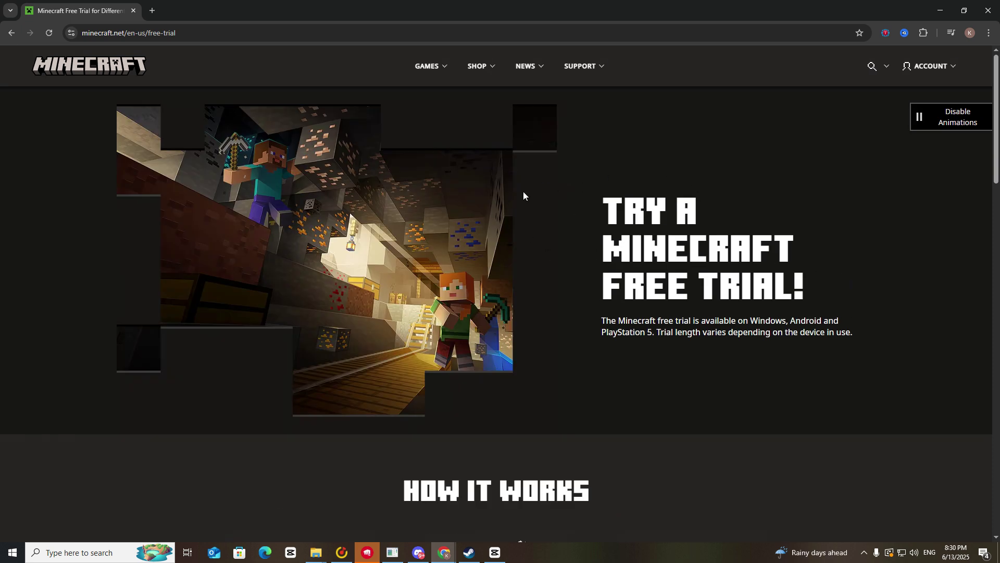
{"action": "scroll", "coordinate": [522, 200], "scroll_direction": "down", "scroll_amount": 3}
{"action": "scroll", "coordinate": [523, 200], "scroll_direction": "down", "scroll_amount": 4}
{"action": "scroll", "coordinate": [522, 199], "scroll_direction": "down", "scroll_amount": 4}
{"action": "scroll", "coordinate": [516, 202], "scroll_direction": "up", "scroll_amount": 2}
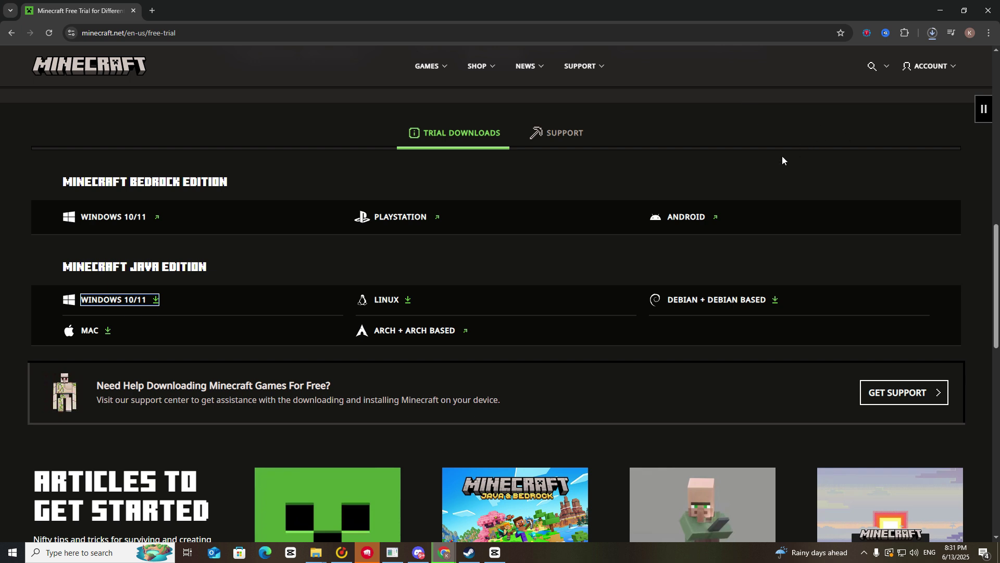
Launch MinecraftInstaller.exe from the Chrome download history.
{"action": "left_click", "coordinate": [932, 33]}
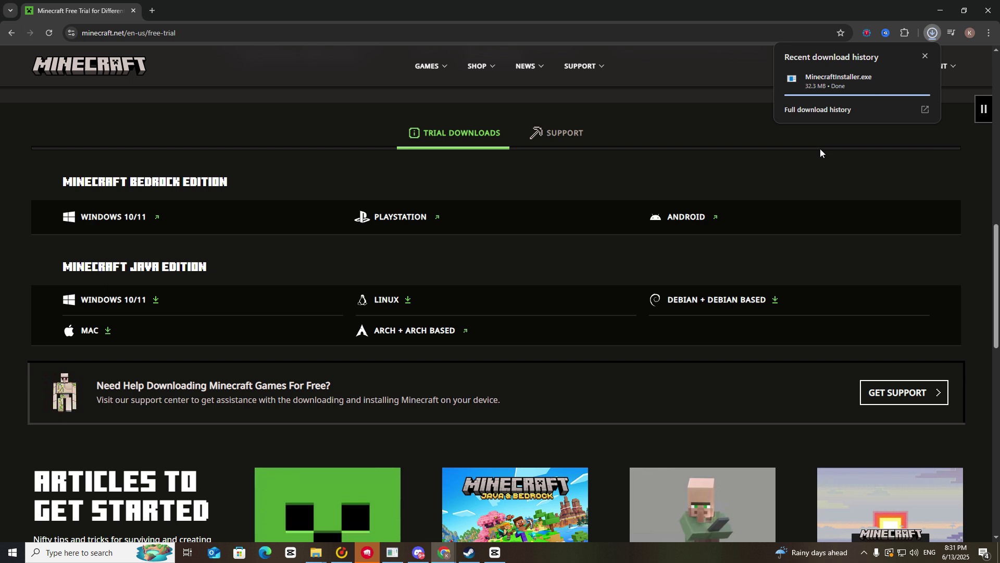
{"action": "mouse_move", "coordinate": [843, 80]}
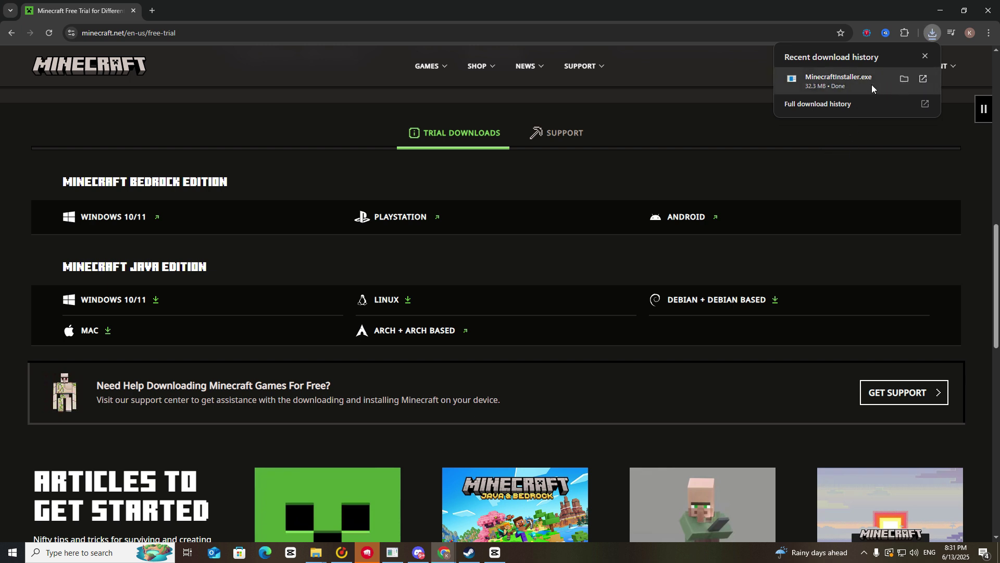
{"action": "left_click", "coordinate": [853, 82]}
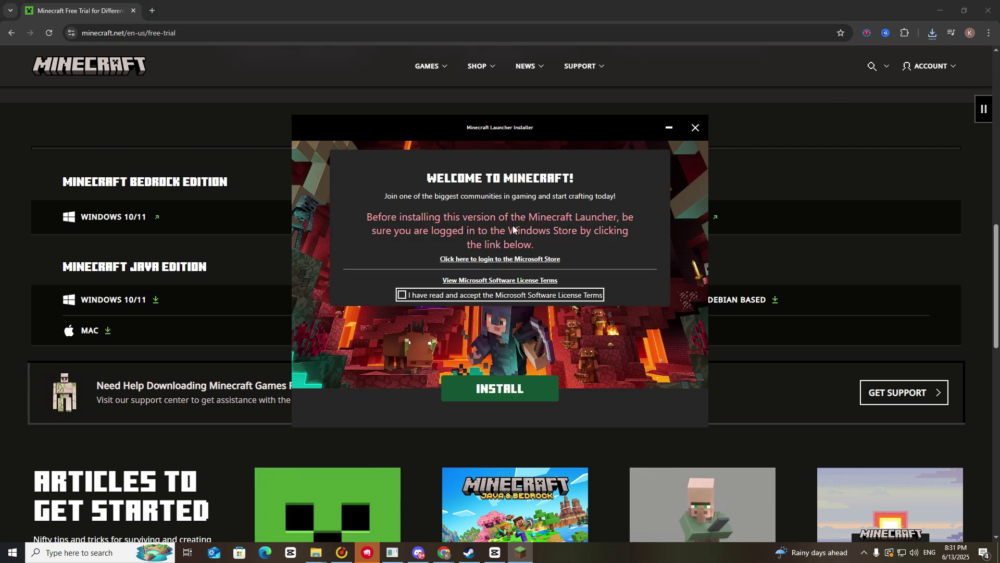
Accept the Microsoft Software License Terms and start the Minecraft Launcher installation.
{"action": "left_click", "coordinate": [402, 295]}
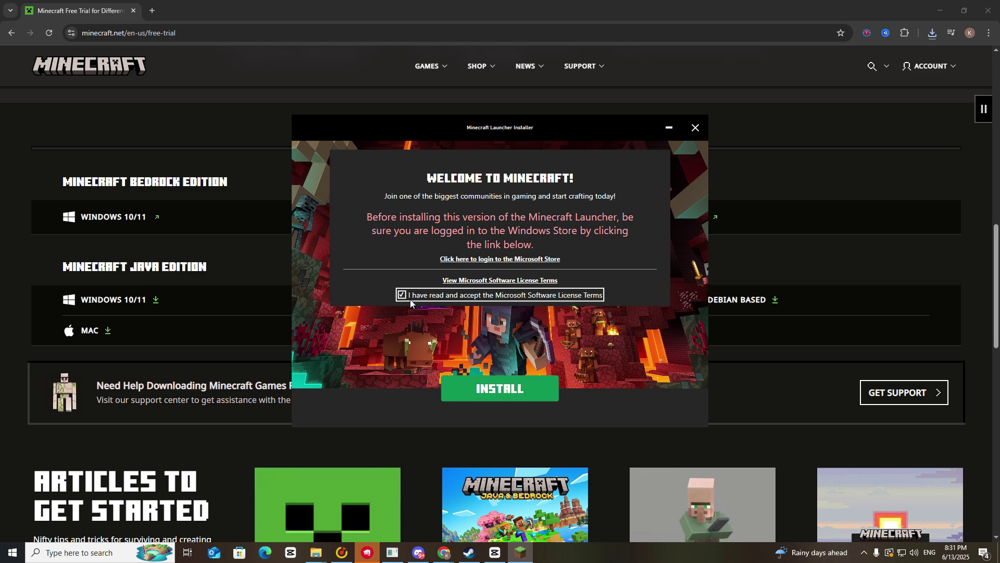
{"action": "left_click", "coordinate": [522, 393]}
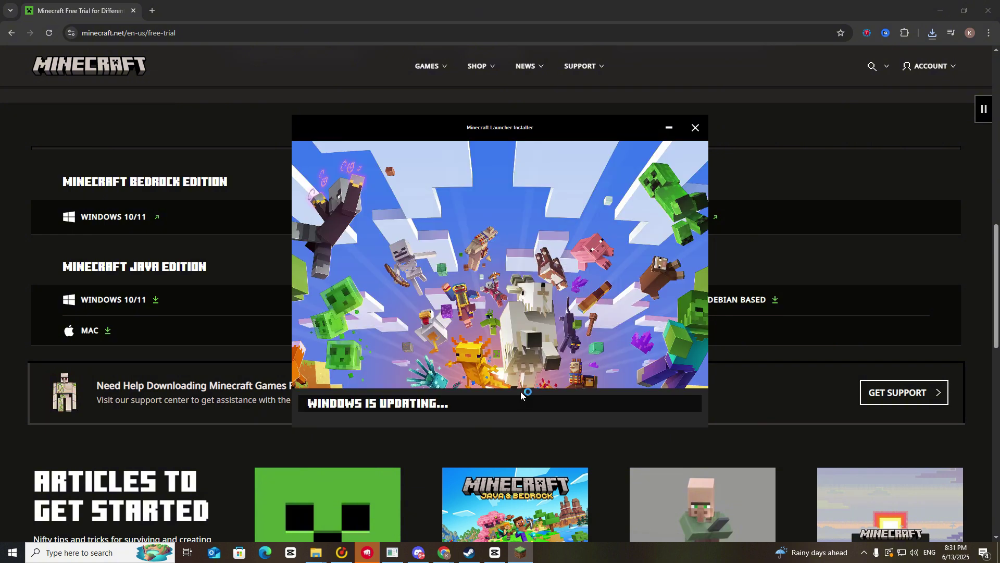